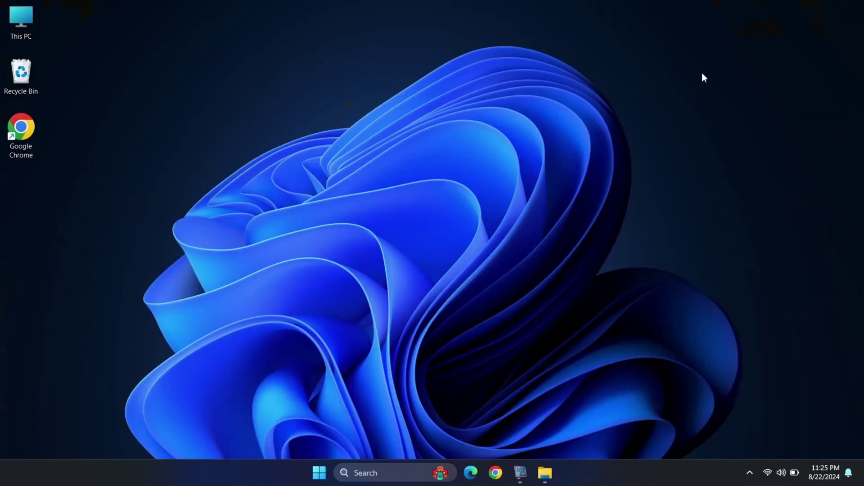
Step: Search Windows for Excel, then switch to the Revo Uninstaller download page in Chrome
{"action": "key", "text": "super"}
{"action": "type", "text": "excel"}
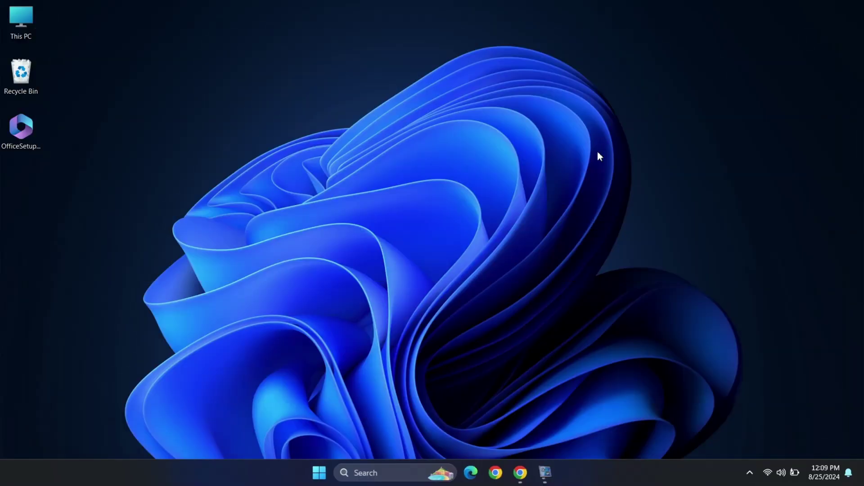
{"action": "left_click", "coordinate": [520, 473]}
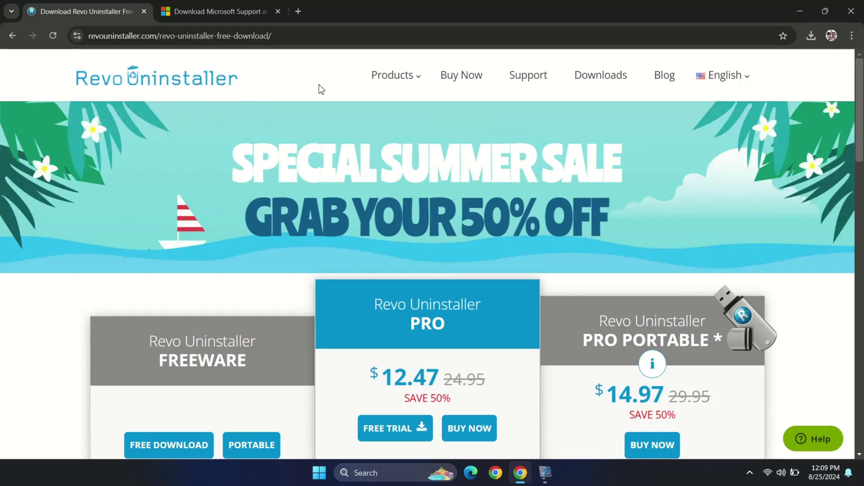
{"action": "left_click", "coordinate": [251, 44]}
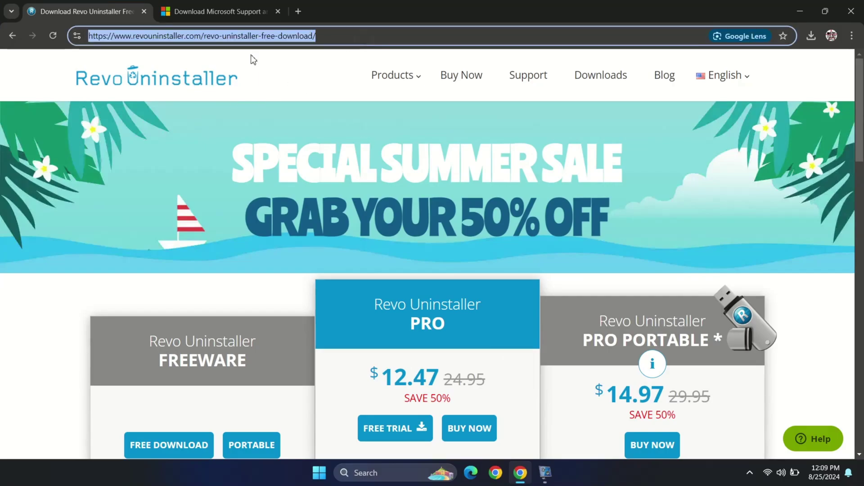
Step: Download the Revo Uninstaller Freeware installer and check it in Chrome's download history
{"action": "left_click", "coordinate": [128, 228]}
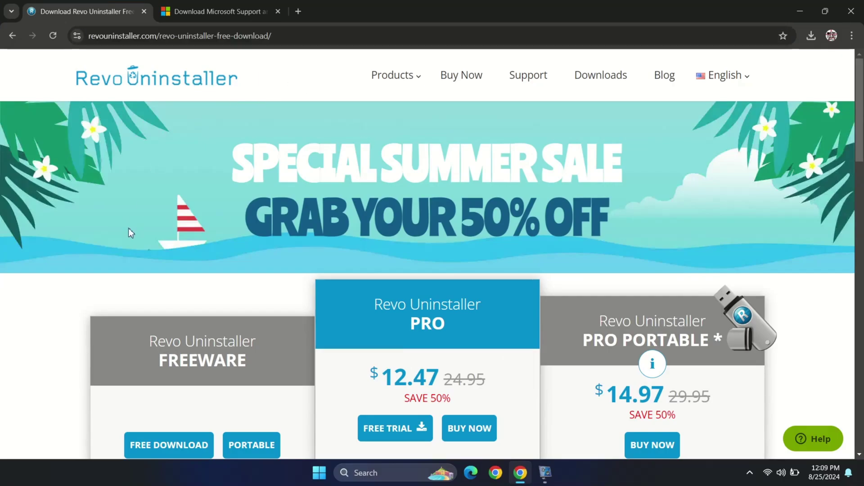
{"action": "scroll", "coordinate": [160, 228], "scroll_direction": "down", "scroll_amount": 5}
{"action": "left_click", "coordinate": [152, 212]}
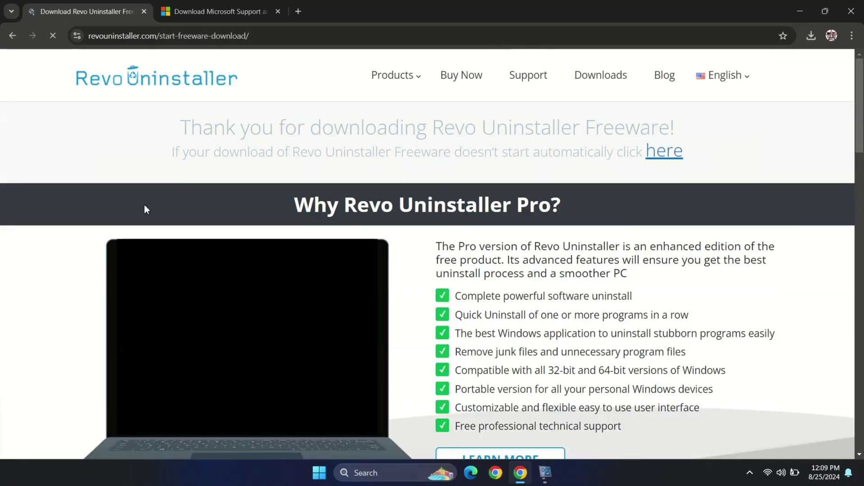
{"action": "key", "text": "ctrl+j"}
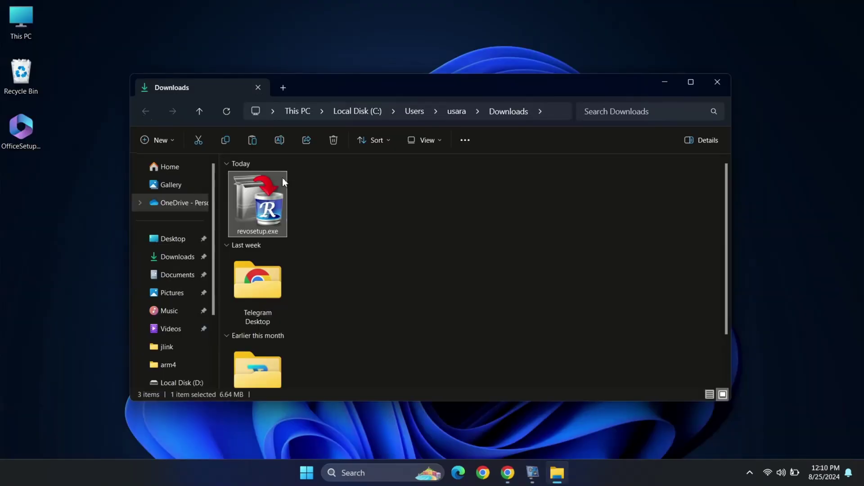
Step: Run revosetup.exe, accept the license, install Revo Uninstaller 2.4.5 and launch it
{"action": "double_click", "coordinate": [273, 207]}
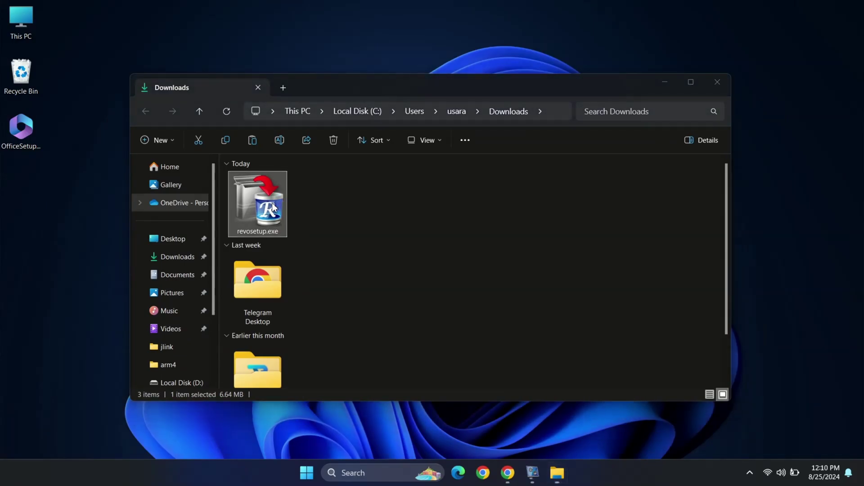
{"action": "left_click", "coordinate": [443, 258]}
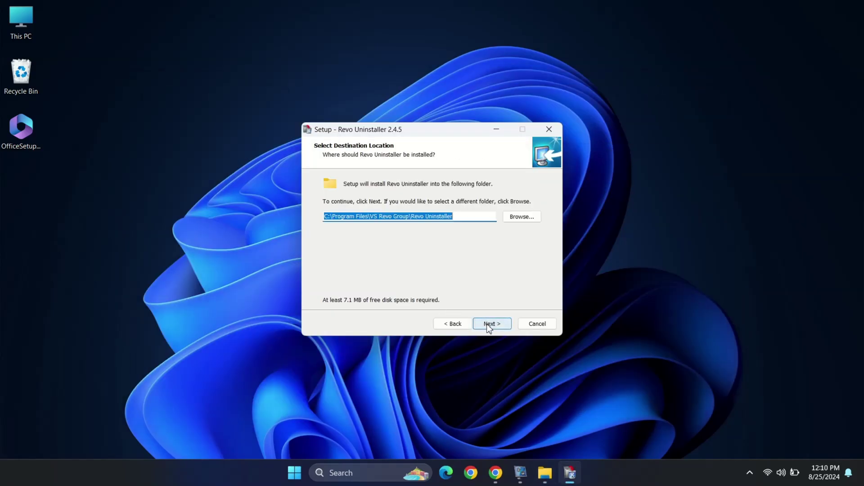
{"action": "left_click", "coordinate": [487, 323]}
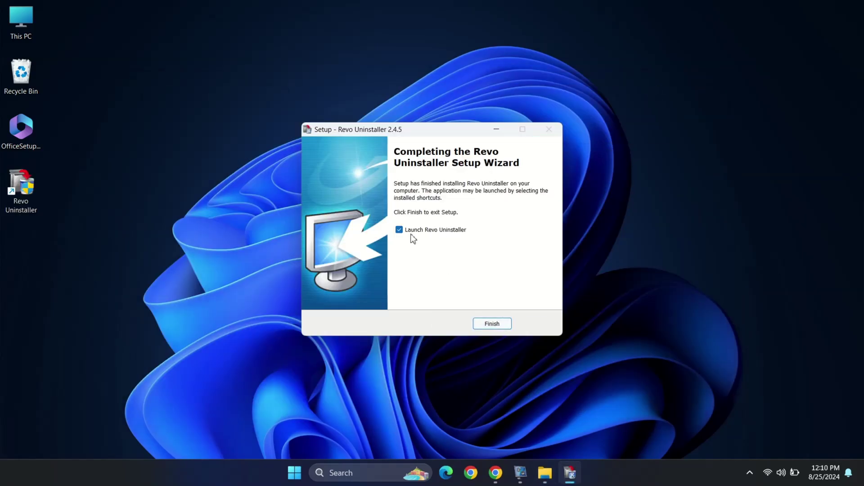
{"action": "left_click", "coordinate": [488, 325]}
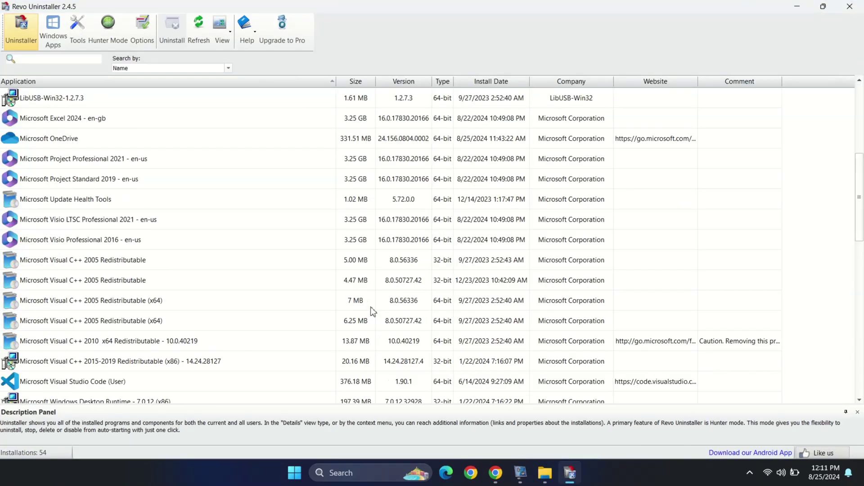
Step: Find Microsoft Excel 2024 - en-gb in the program list and choose Uninstall
{"action": "scroll", "coordinate": [372, 310], "scroll_direction": "down", "scroll_amount": 1}
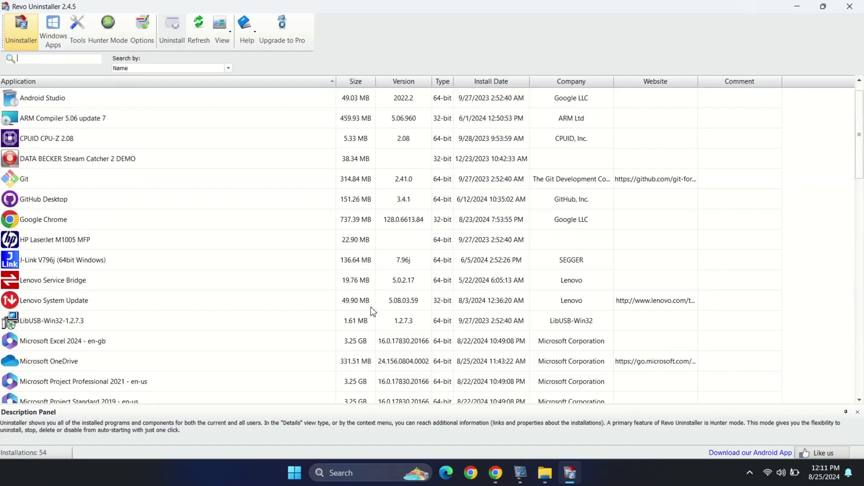
{"action": "scroll", "coordinate": [372, 310], "scroll_direction": "down", "scroll_amount": 1}
{"action": "scroll", "coordinate": [372, 311], "scroll_direction": "down", "scroll_amount": 2}
{"action": "left_click", "coordinate": [86, 178]}
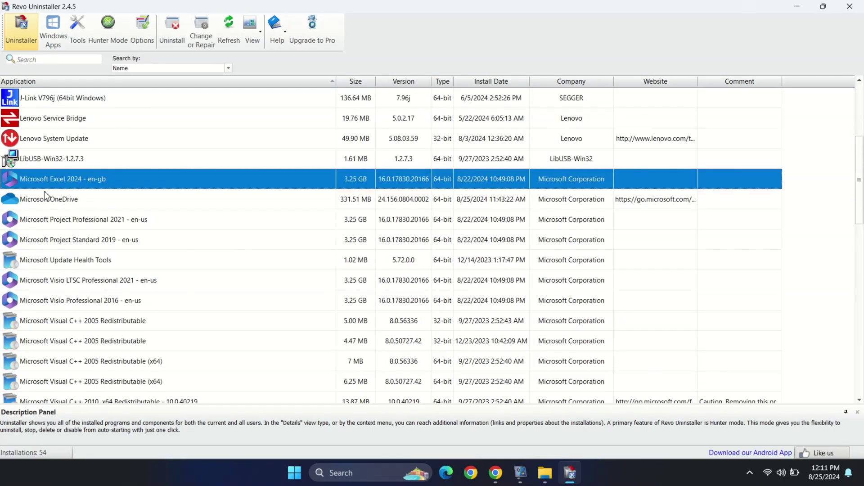
{"action": "right_click", "coordinate": [75, 183]}
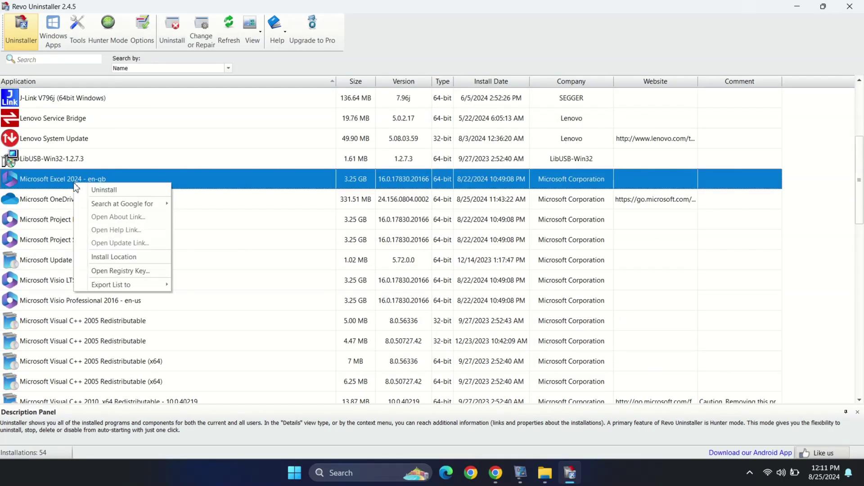
{"action": "left_click", "coordinate": [109, 192]}
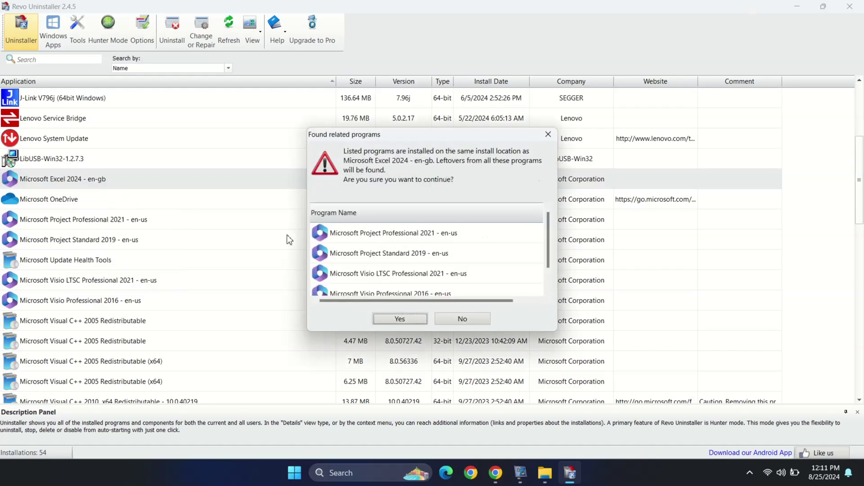
Step: Accept including related Office programs, skip the system restore point, and continue
{"action": "scroll", "coordinate": [365, 271], "scroll_direction": "down", "scroll_amount": 1}
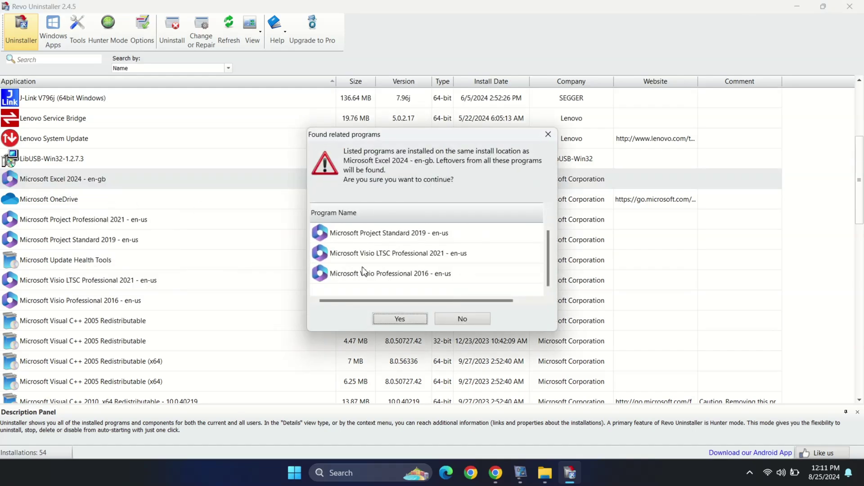
{"action": "left_click", "coordinate": [396, 319]}
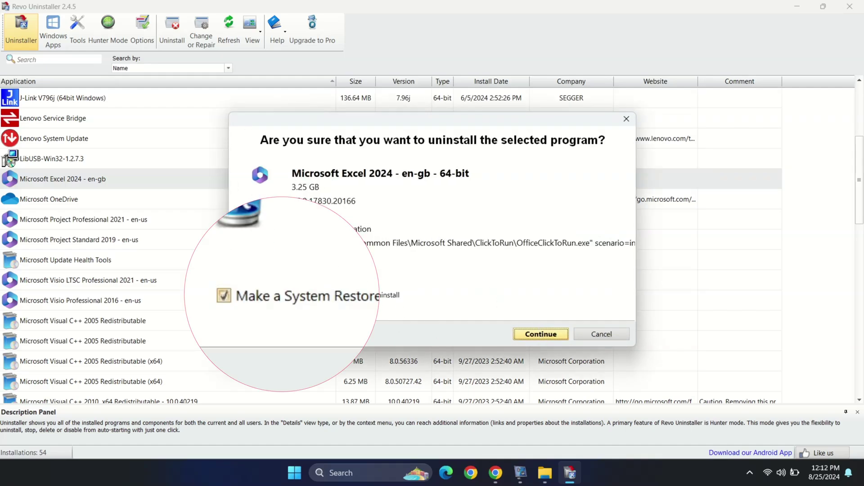
{"action": "key", "text": "Tab"}
{"action": "key", "text": "space"}
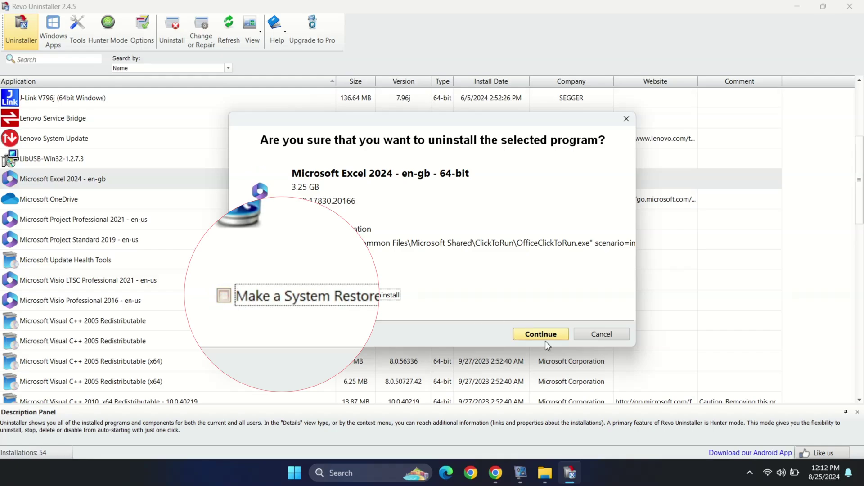
{"action": "left_click", "coordinate": [537, 333]}
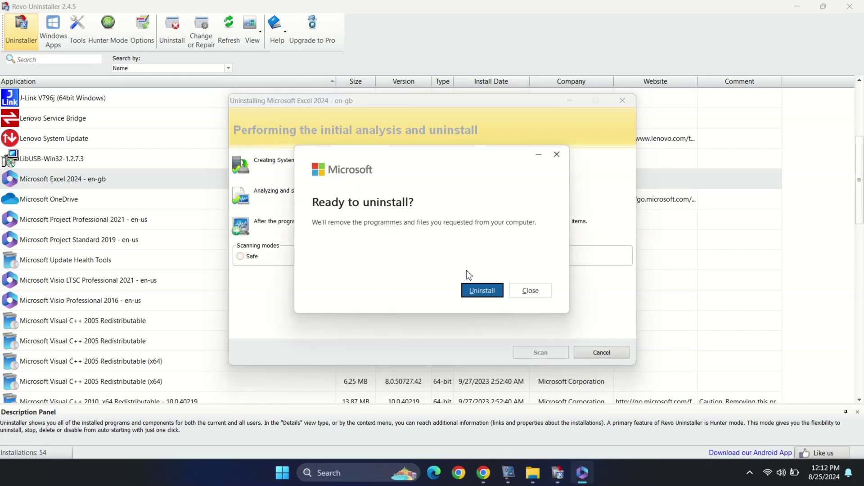
Step: Confirm the Office uninstall and close the uninstaller once it shows Done uninstalling!
{"action": "left_click", "coordinate": [482, 290]}
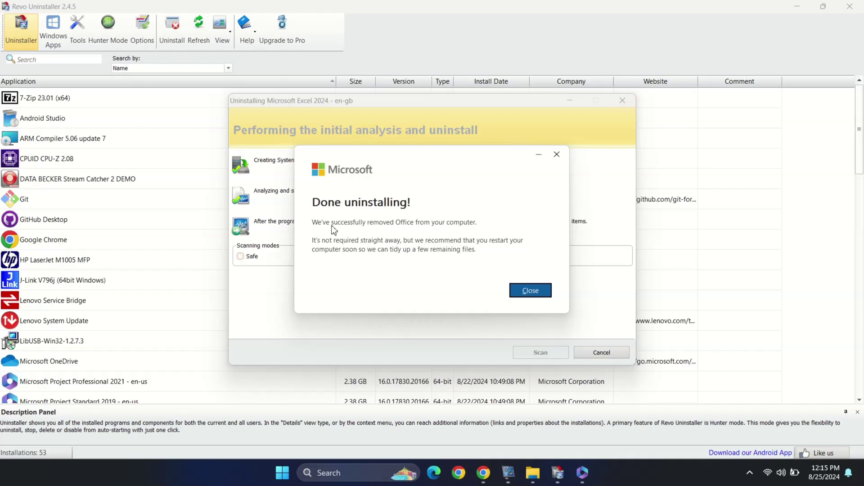
{"action": "left_click", "coordinate": [541, 294]}
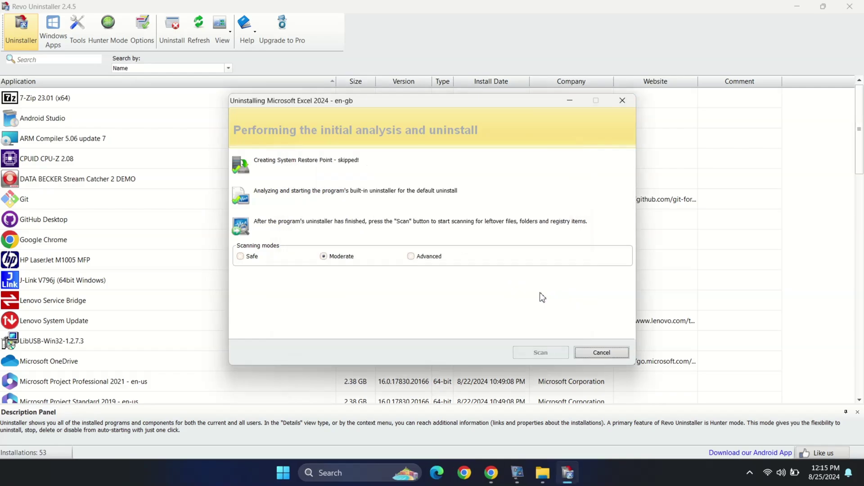
Step: Scan for Excel 2024 leftovers using the most thorough scanning mode
{"action": "left_click", "coordinate": [411, 257]}
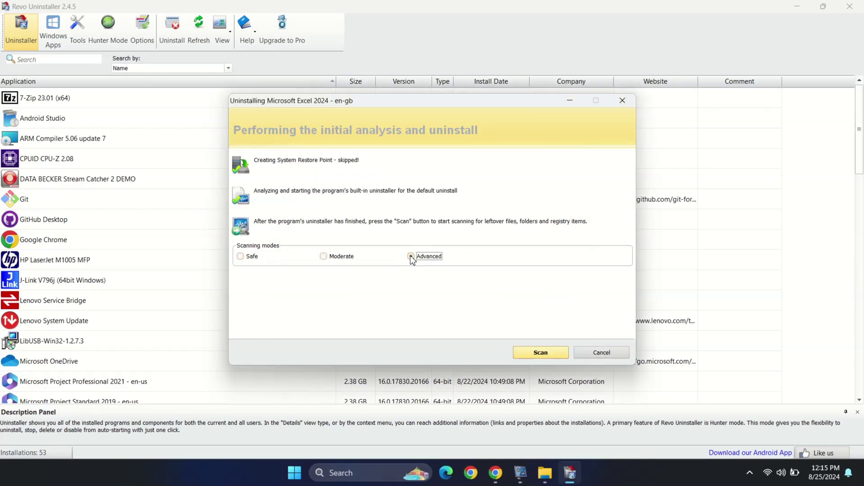
{"action": "left_click", "coordinate": [544, 355]}
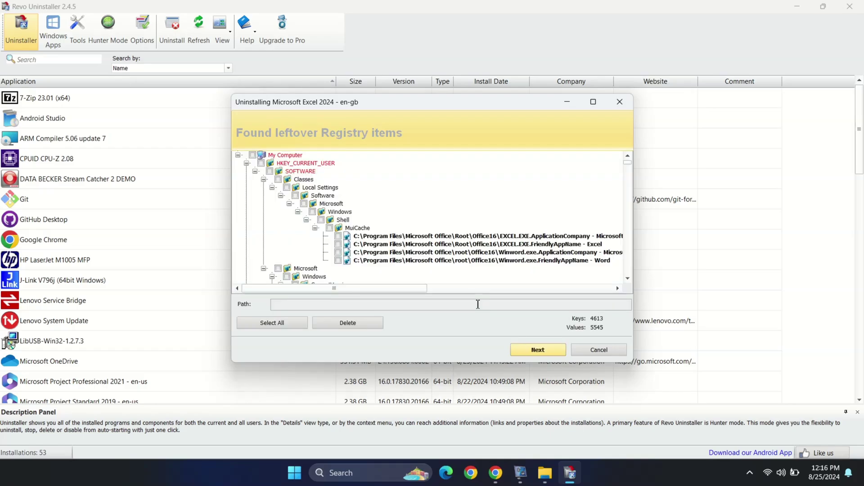
{"action": "scroll", "coordinate": [358, 251], "scroll_direction": "down", "scroll_amount": 2}
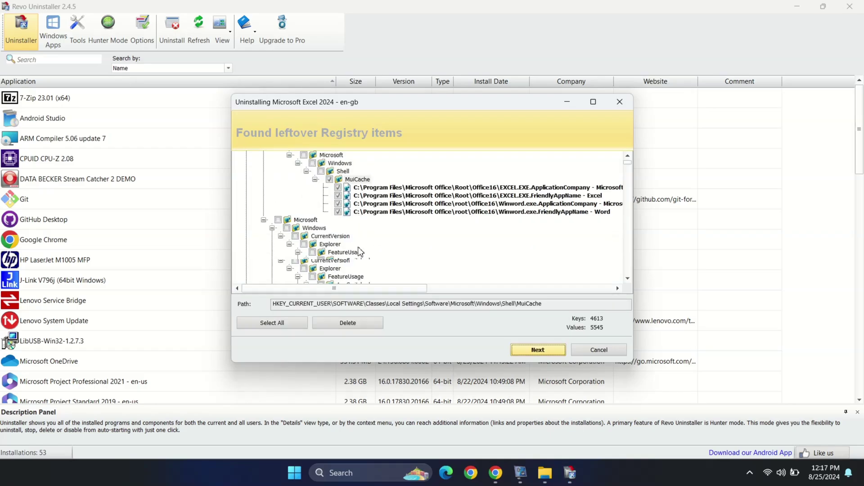
{"action": "scroll", "coordinate": [359, 251], "scroll_direction": "down", "scroll_amount": 2}
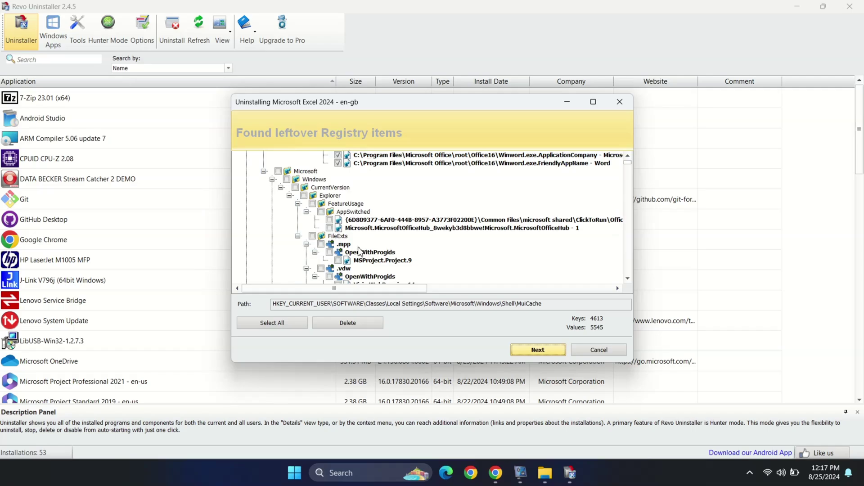
{"action": "scroll", "coordinate": [358, 251], "scroll_direction": "down", "scroll_amount": 2}
{"action": "scroll", "coordinate": [359, 251], "scroll_direction": "down", "scroll_amount": 2}
{"action": "scroll", "coordinate": [359, 251], "scroll_direction": "down", "scroll_amount": 1}
{"action": "scroll", "coordinate": [359, 251], "scroll_direction": "down", "scroll_amount": 3}
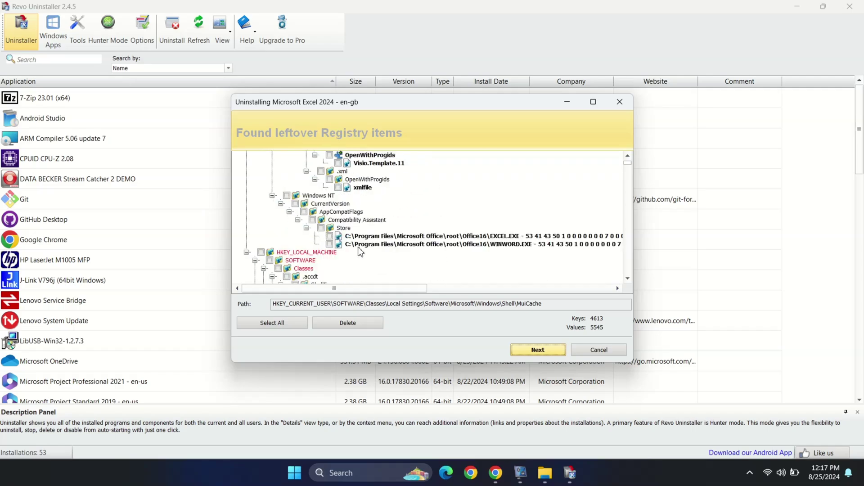
Step: Select all leftover registry items, delete them and confirm
{"action": "left_click", "coordinate": [275, 324]}
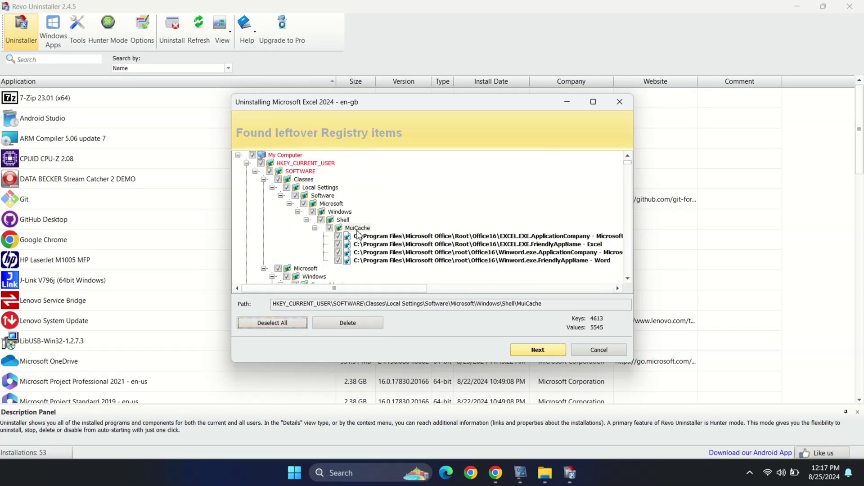
{"action": "left_click", "coordinate": [370, 328]}
{"action": "left_click", "coordinate": [458, 263]}
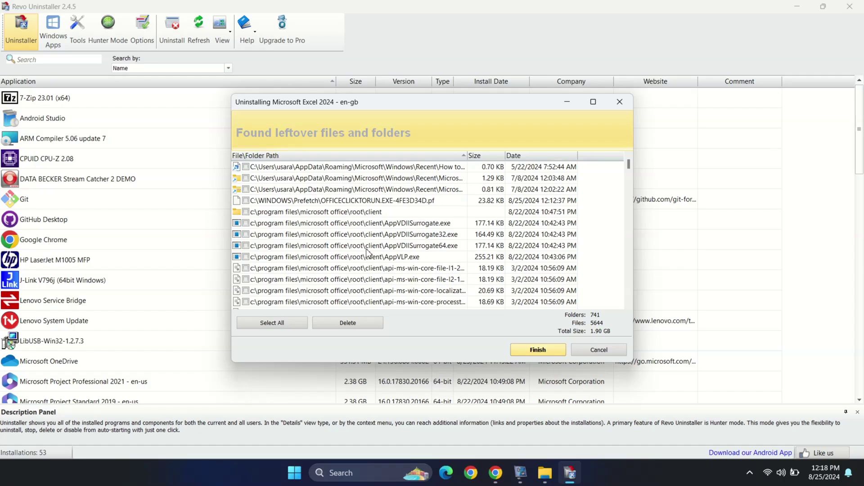
Step: Delete all leftover Office files and folders, acknowledge the restart notice, and finish
{"action": "left_click", "coordinate": [271, 322]}
{"action": "left_click", "coordinate": [339, 324]}
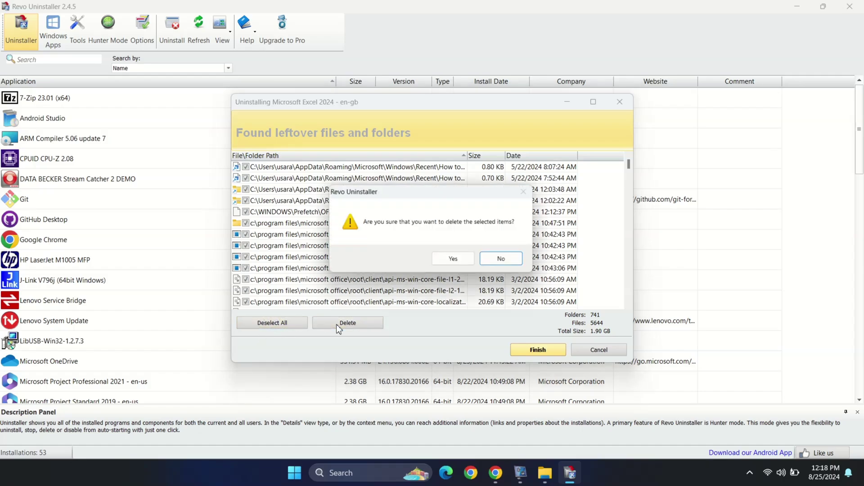
{"action": "left_click", "coordinate": [452, 259]}
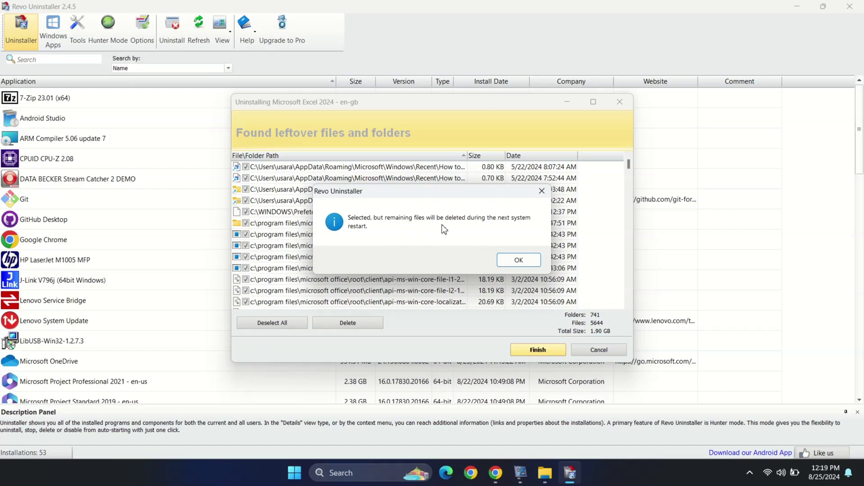
{"action": "left_click", "coordinate": [522, 258]}
{"action": "left_click", "coordinate": [534, 351]}
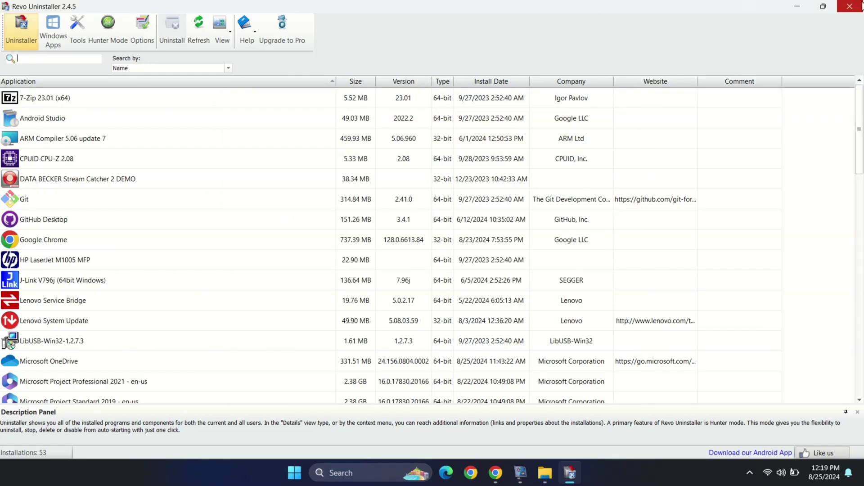
Step: Close Revo Uninstaller and restart Windows
{"action": "left_click", "coordinate": [858, 7]}
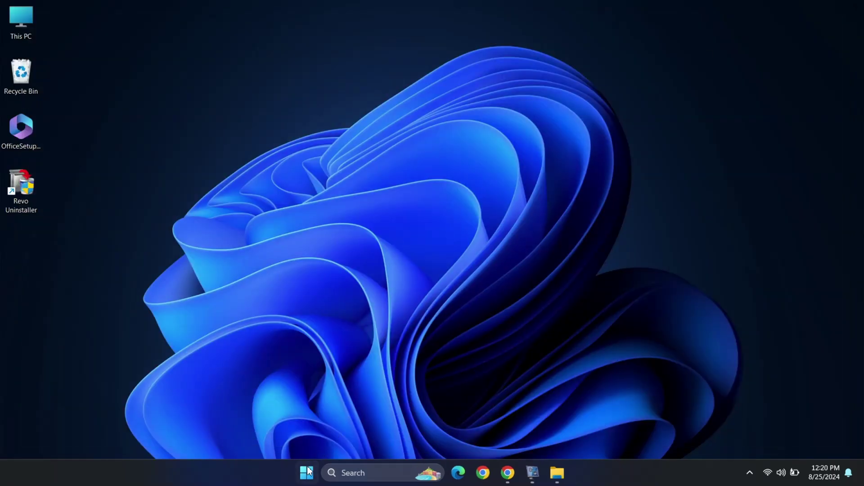
{"action": "left_click", "coordinate": [306, 472]}
{"action": "left_click", "coordinate": [573, 434]}
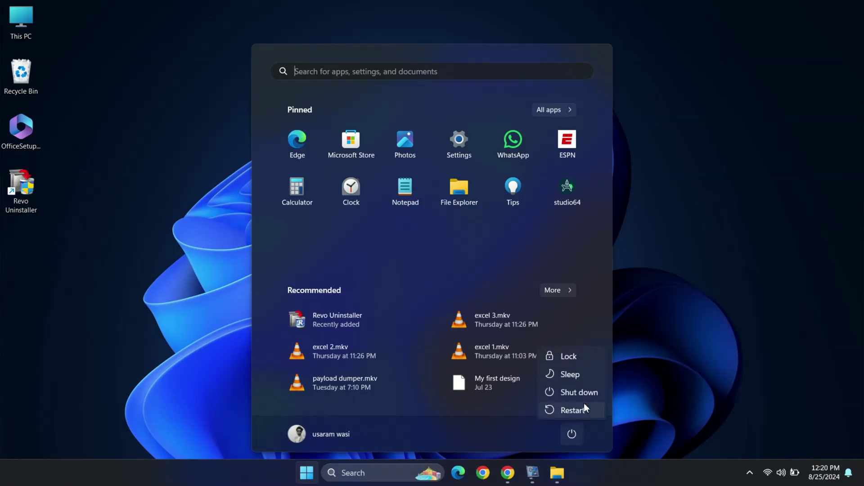
{"action": "left_click", "coordinate": [574, 409]}
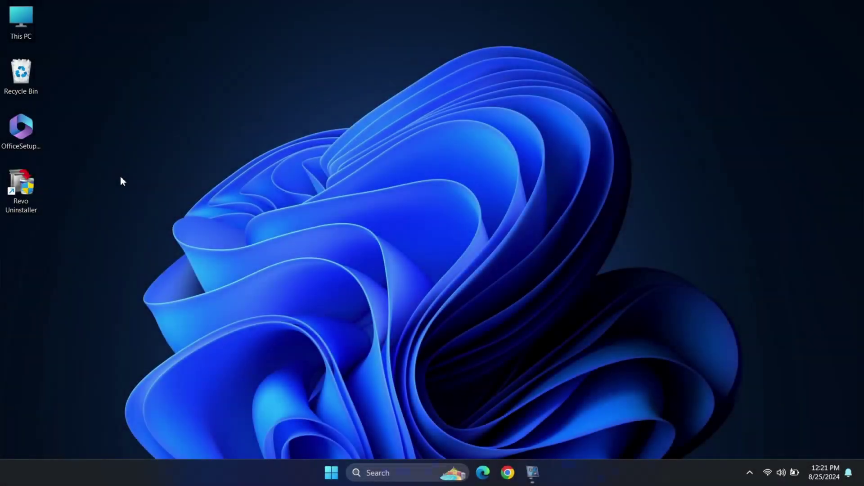
Step: Launch OfficeSetup.exe from the desktop and dismiss the Microsoft 365 install notification
{"action": "left_click", "coordinate": [22, 134]}
{"action": "double_click", "coordinate": [23, 130]}
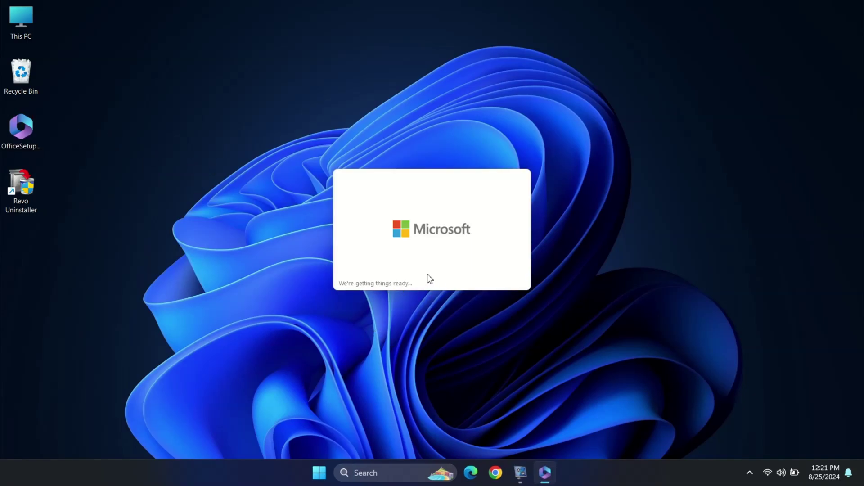
{"action": "left_click", "coordinate": [749, 472]}
{"action": "left_click", "coordinate": [738, 442]}
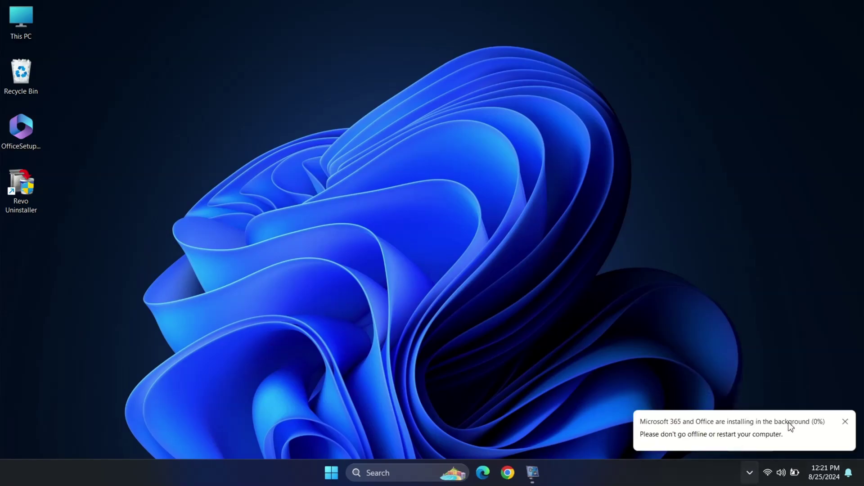
{"action": "left_click", "coordinate": [744, 437]}
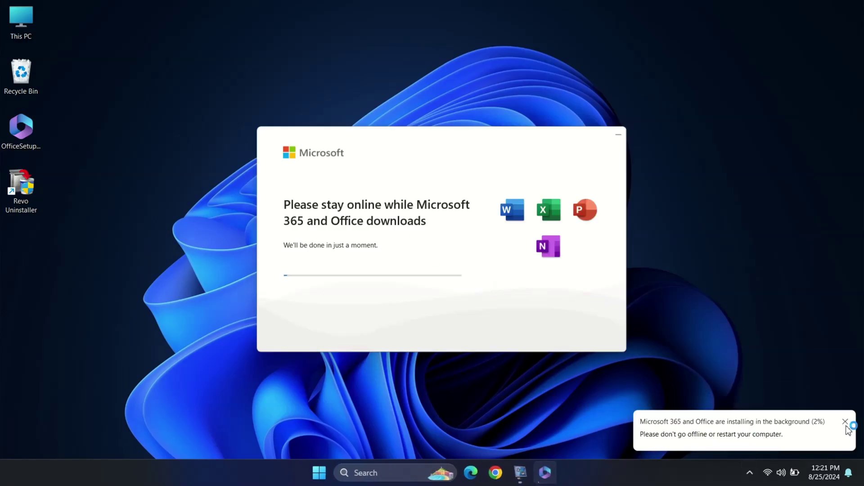
{"action": "left_click", "coordinate": [846, 424]}
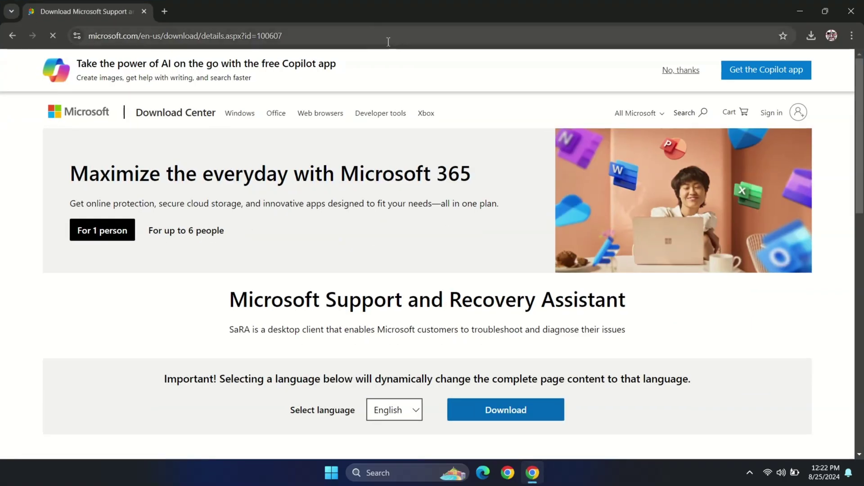
Step: Download SaRA_17_01_2011_000.zip from the Microsoft Download Center page
{"action": "left_click", "coordinate": [376, 40]}
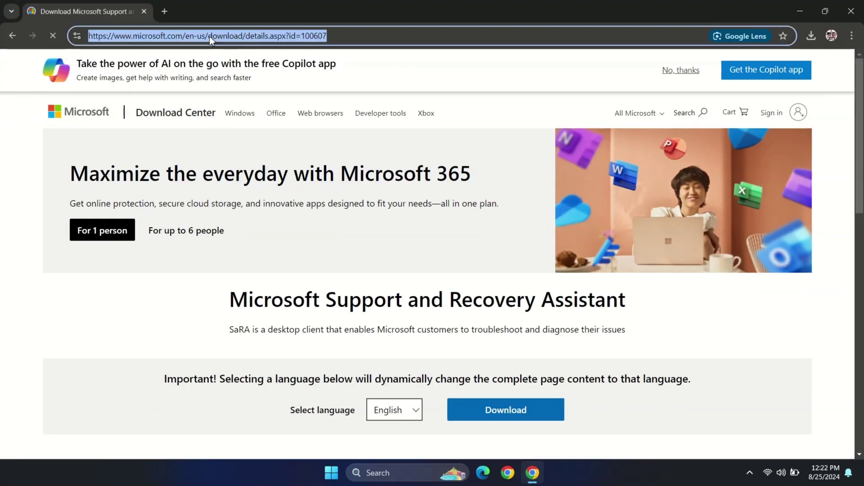
{"action": "triple_click", "coordinate": [284, 299]}
{"action": "scroll", "coordinate": [284, 299], "scroll_direction": "down", "scroll_amount": 1}
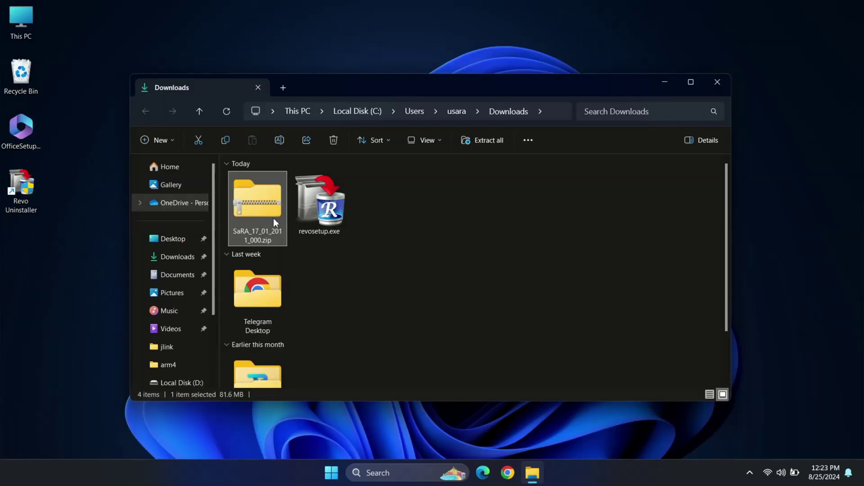
Step: Extract all files from the SaRA zip and run the extracted SaraSetup.exe
{"action": "right_click", "coordinate": [273, 218]}
{"action": "left_click", "coordinate": [347, 238]}
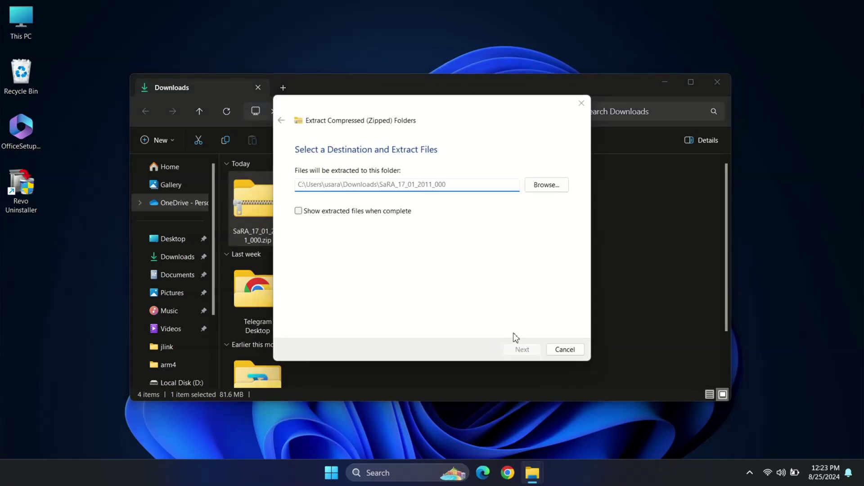
{"action": "left_click", "coordinate": [516, 348]}
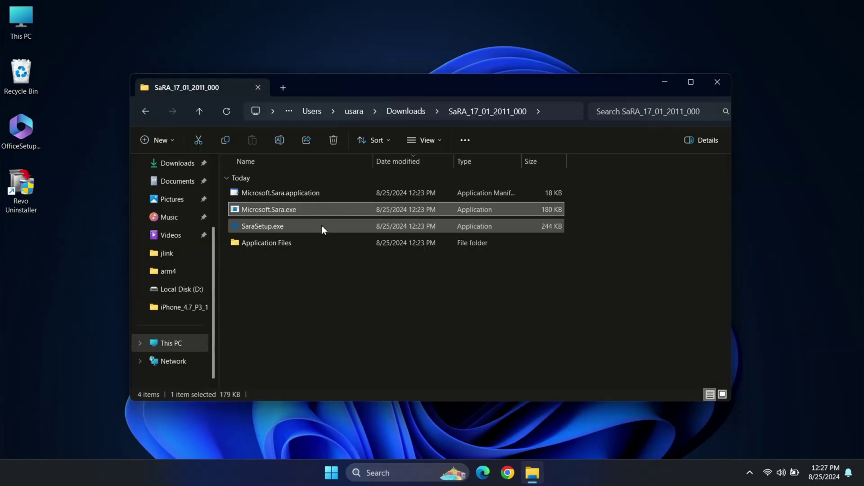
{"action": "left_click", "coordinate": [333, 226]}
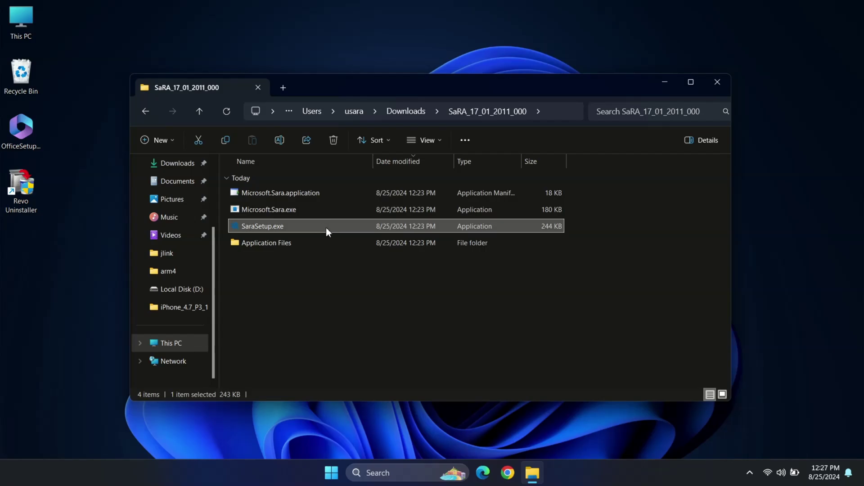
{"action": "double_click", "coordinate": [326, 228]}
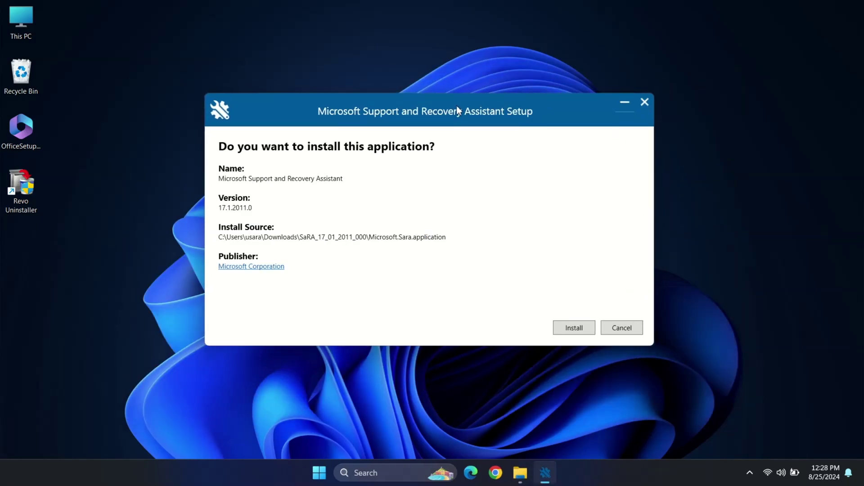
Step: Install Support and Recovery Assistant 17.1.2011.0 and accept its license terms
{"action": "left_click", "coordinate": [573, 331]}
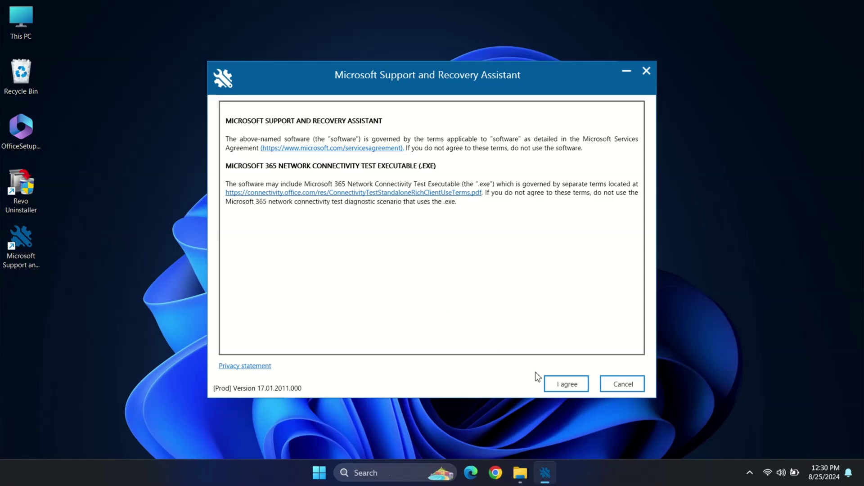
{"action": "left_click", "coordinate": [568, 376]}
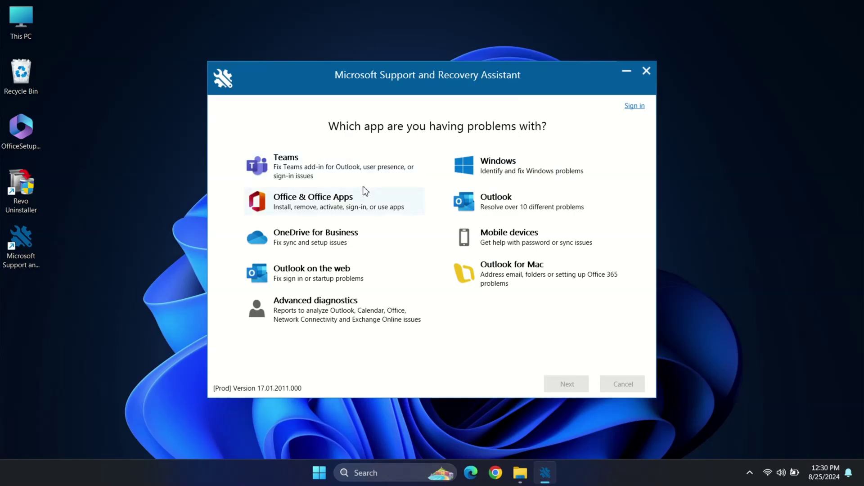
Step: Report an Office & Office Apps uninstall problem on this computer in Support and Recovery Assistant
{"action": "left_click", "coordinate": [337, 202]}
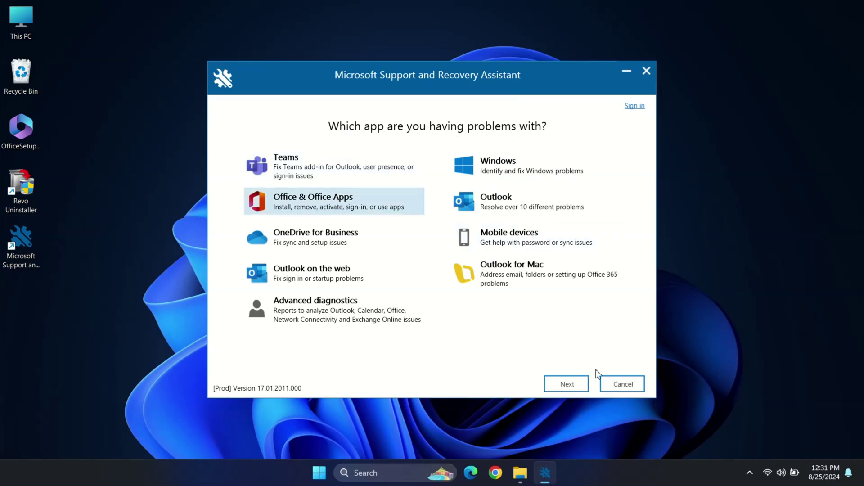
{"action": "left_click", "coordinate": [576, 389]}
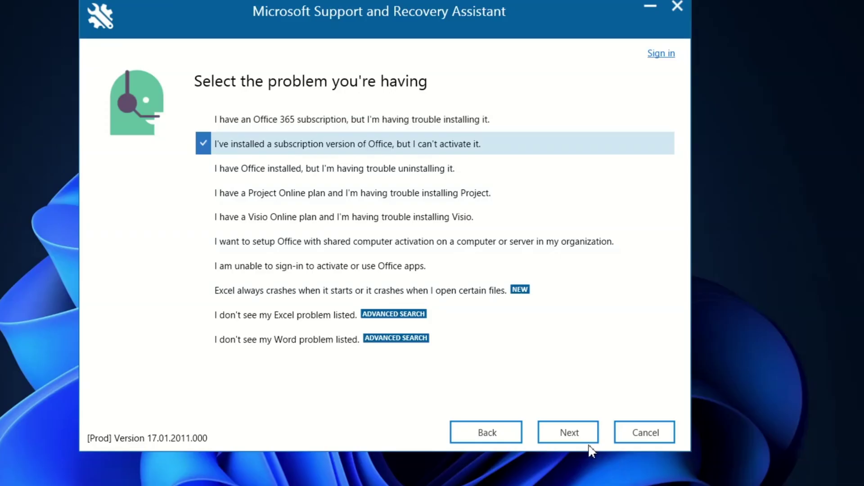
{"action": "left_click", "coordinate": [201, 171]}
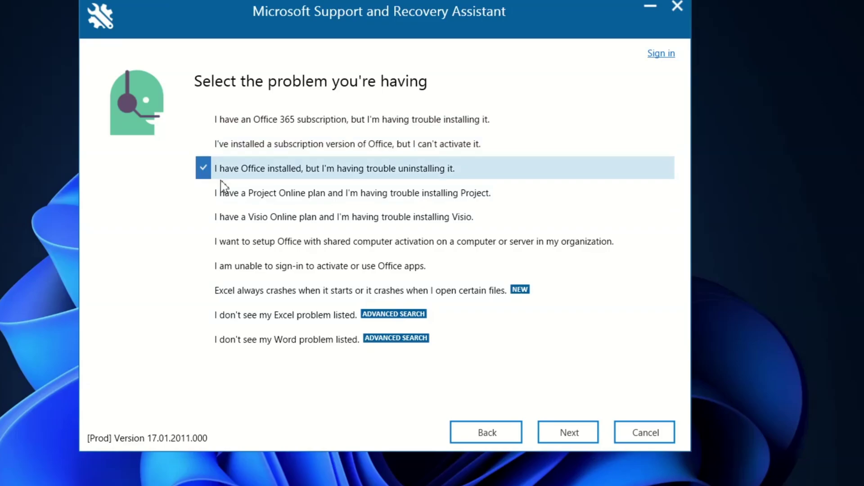
{"action": "key", "text": "Return"}
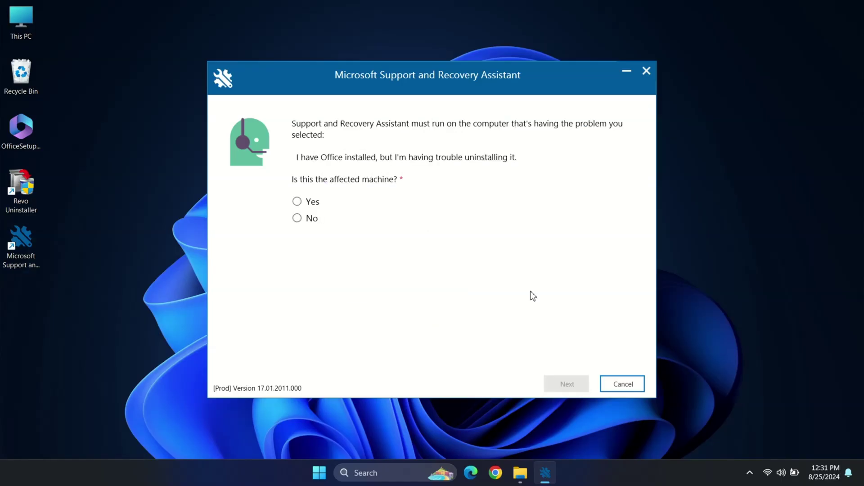
{"action": "left_click", "coordinate": [298, 203]}
{"action": "left_click", "coordinate": [572, 383]}
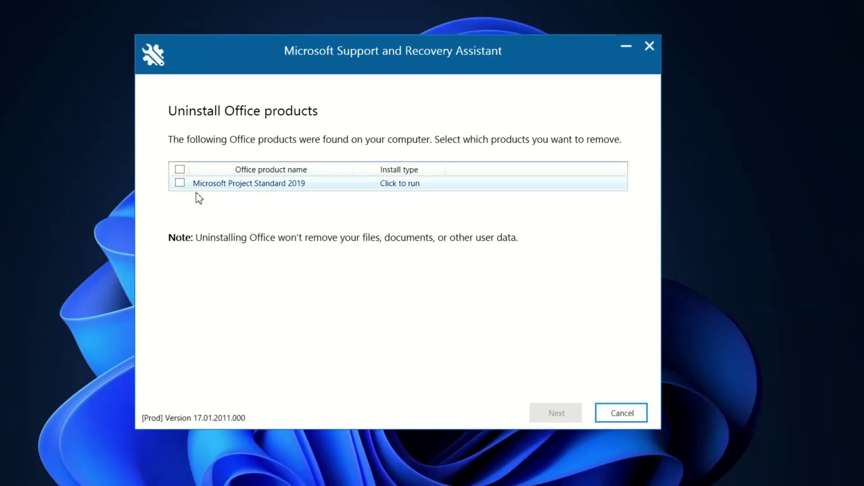
Step: Select Microsoft Project Standard 2019 for removal and confirm the Office uninstallation
{"action": "left_click", "coordinate": [180, 182]}
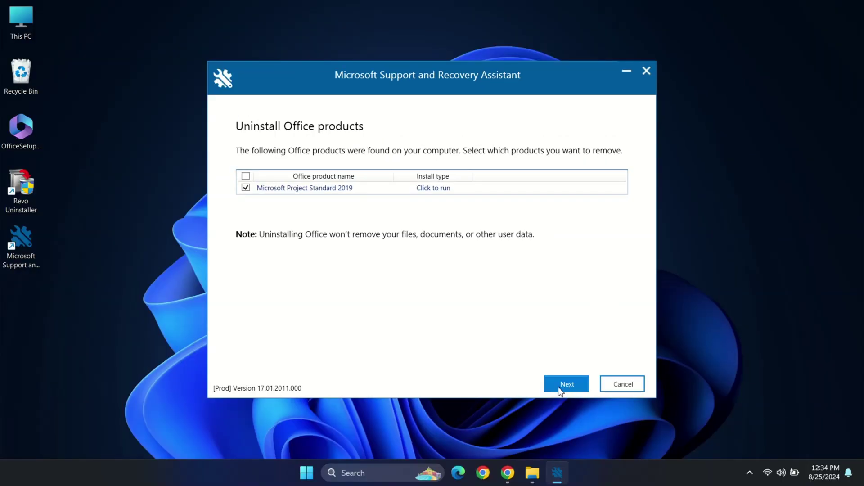
{"action": "left_click", "coordinate": [560, 385]}
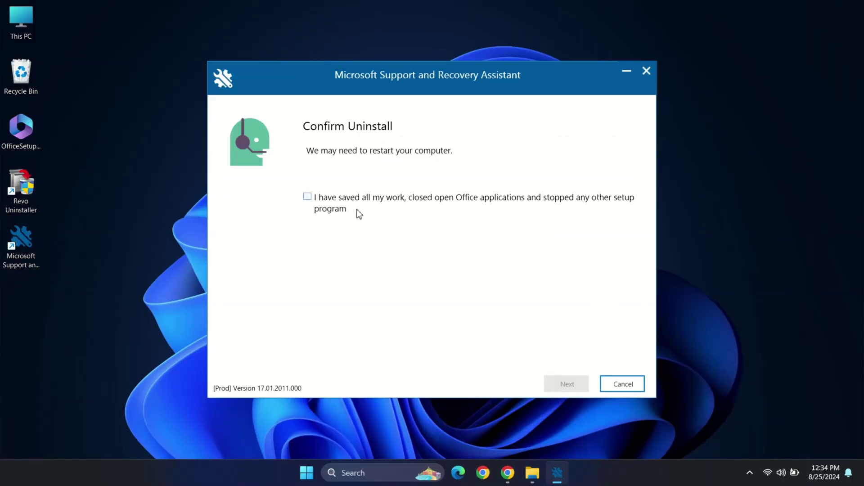
{"action": "left_click", "coordinate": [311, 197]}
{"action": "left_click", "coordinate": [558, 380]}
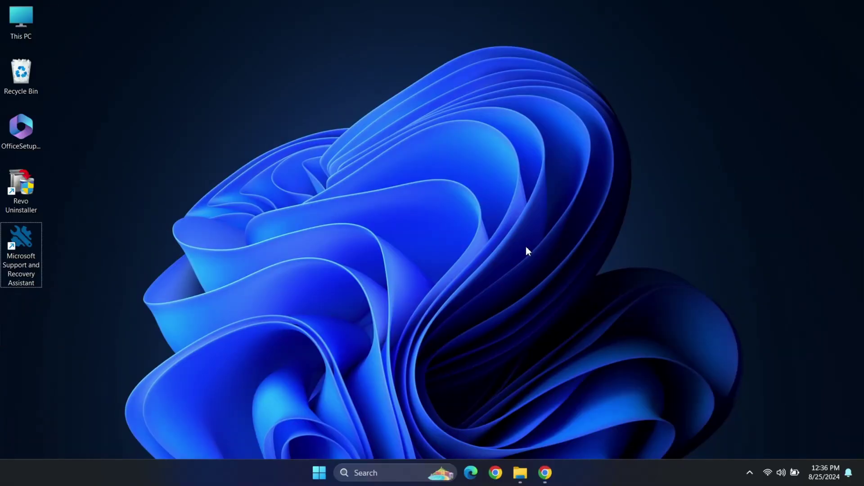
Step: Via Control Panel > System and Security > Windows Defender Firewall, switch off private and public network firewalls
{"action": "key", "text": "super"}
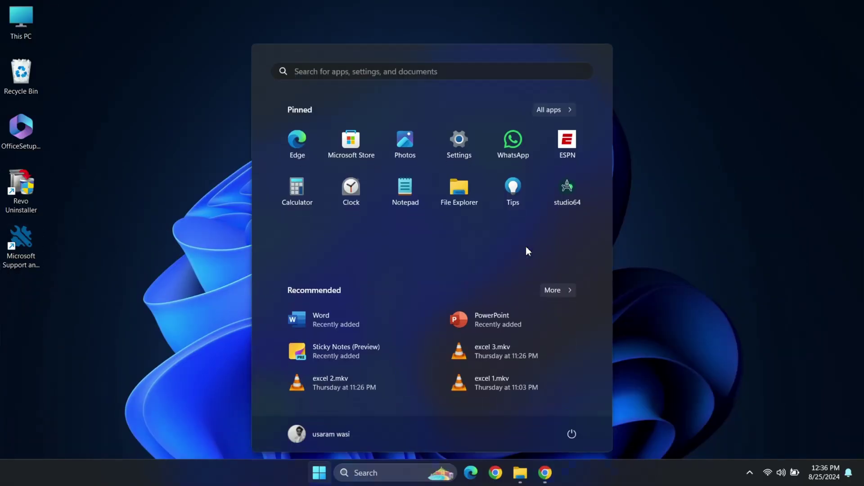
{"action": "type", "text": "control panel"}
{"action": "key", "text": "Return"}
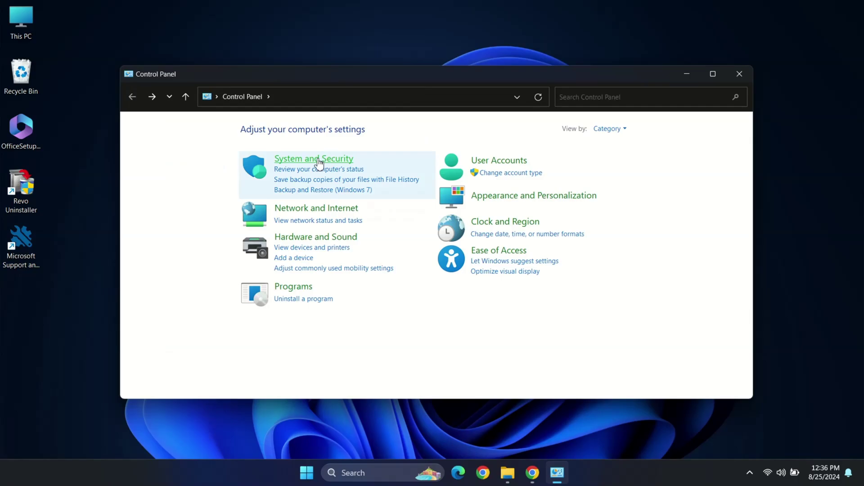
{"action": "left_click", "coordinate": [317, 161]}
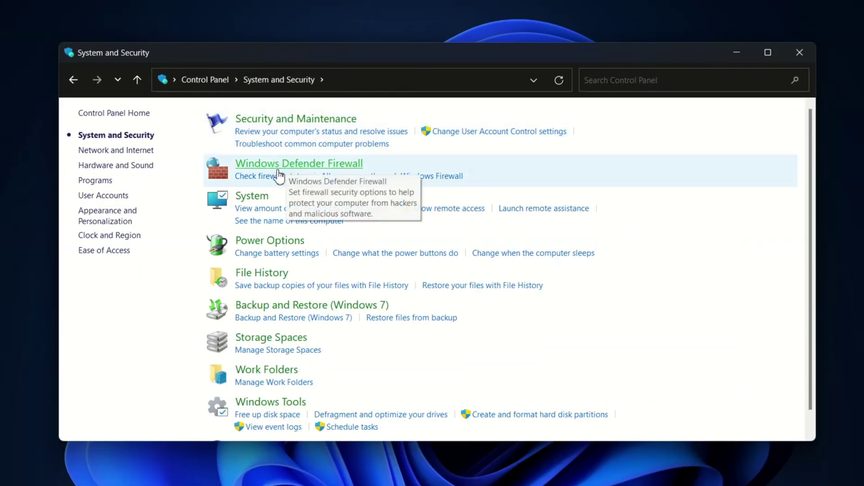
{"action": "left_click", "coordinate": [287, 166]}
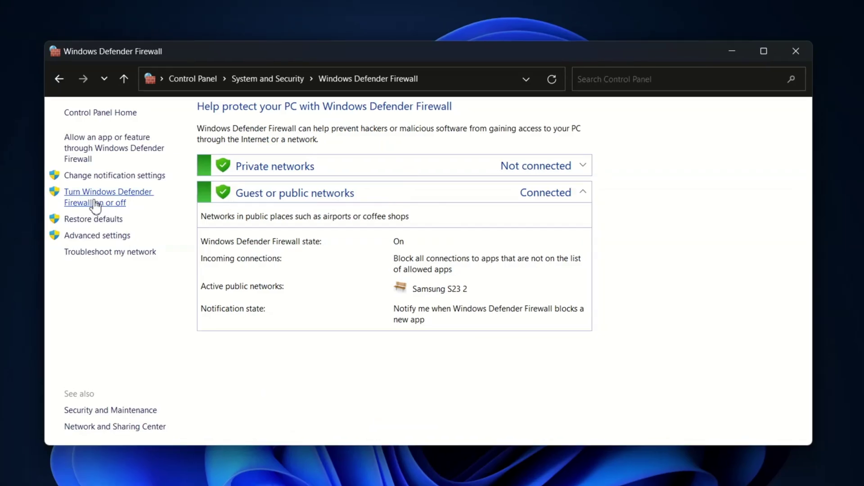
{"action": "left_click", "coordinate": [104, 199]}
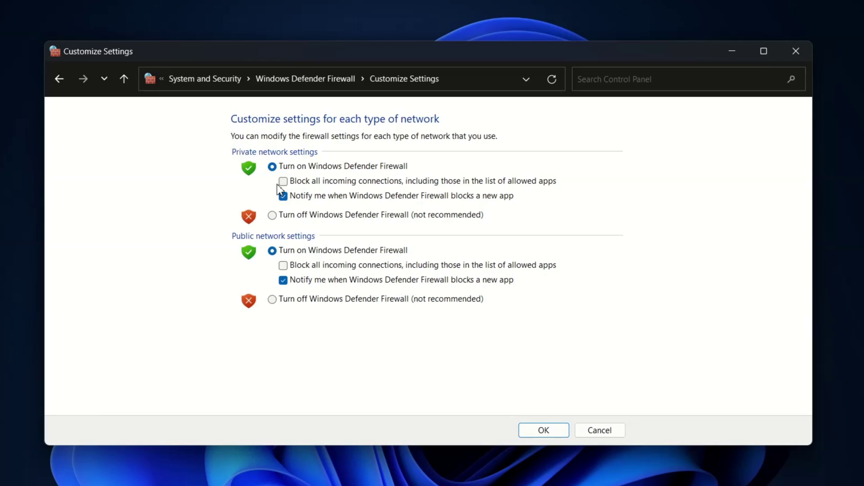
{"action": "left_click", "coordinate": [272, 215]}
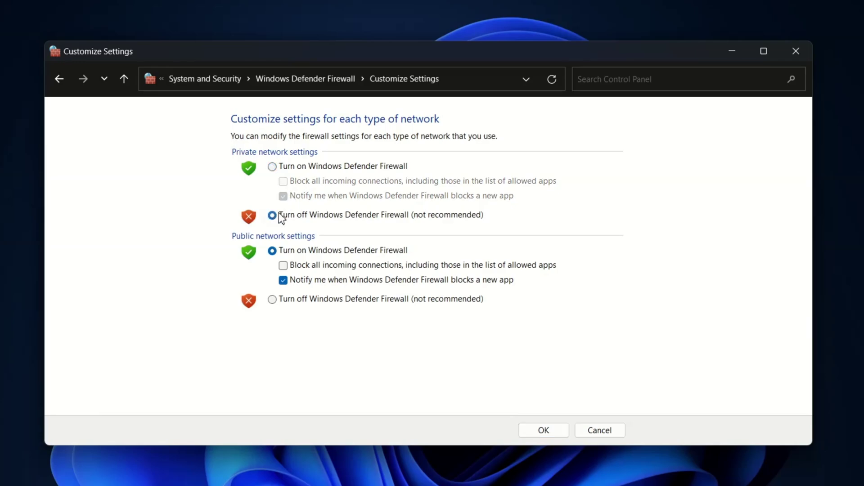
{"action": "left_click", "coordinate": [272, 299]}
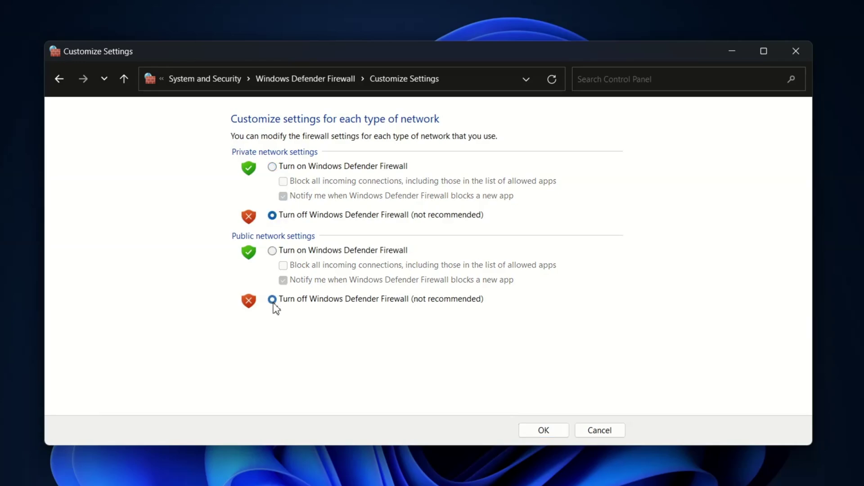
{"action": "left_click", "coordinate": [540, 430]}
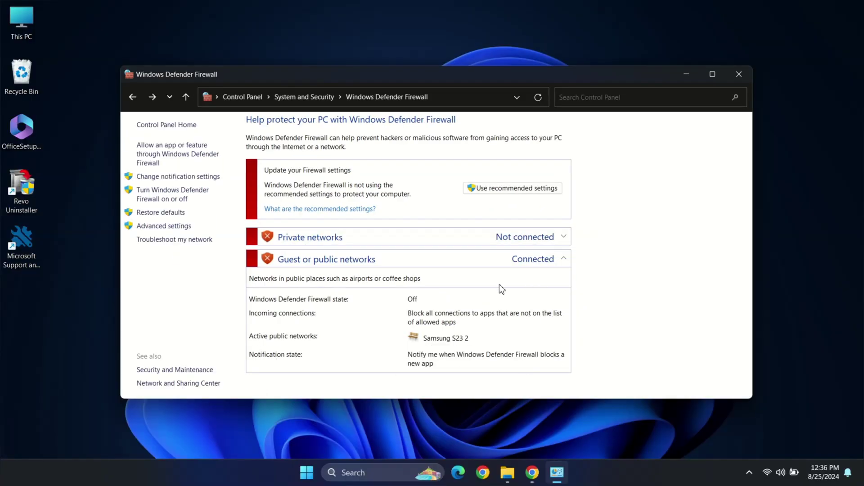
Step: Close the firewall and 'You're all set' windows, then find and launch Excel from Start search
{"action": "left_click", "coordinate": [737, 77]}
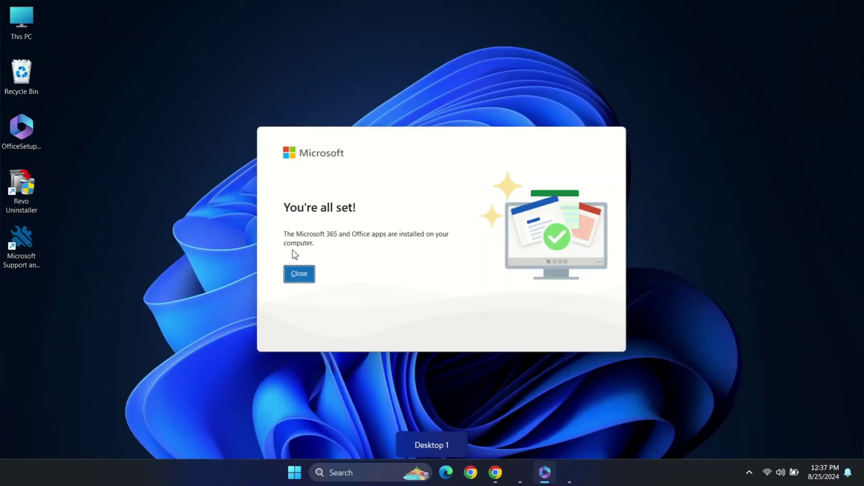
{"action": "left_click", "coordinate": [304, 278]}
{"action": "key", "text": "super"}
{"action": "type", "text": "e"}
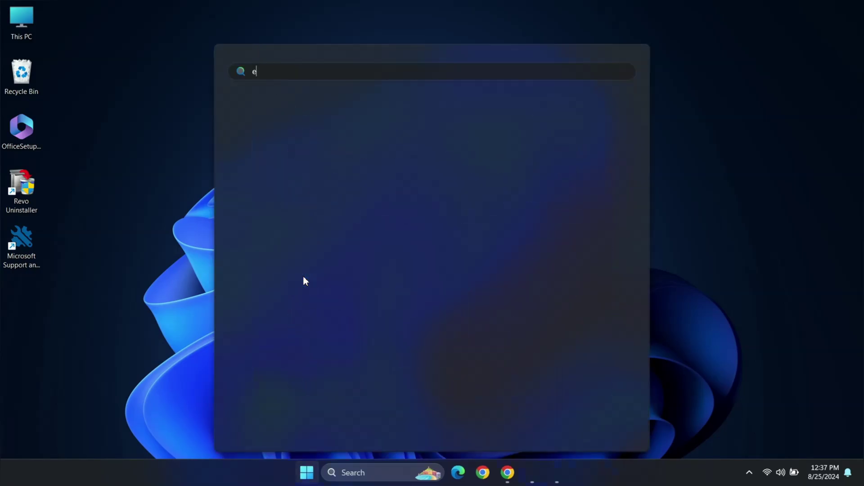
{"action": "type", "text": "xce"}
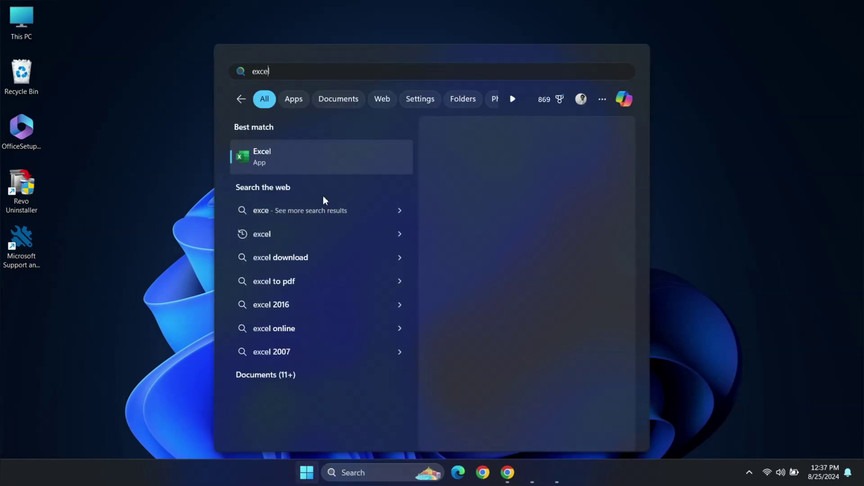
{"action": "left_click", "coordinate": [464, 235]}
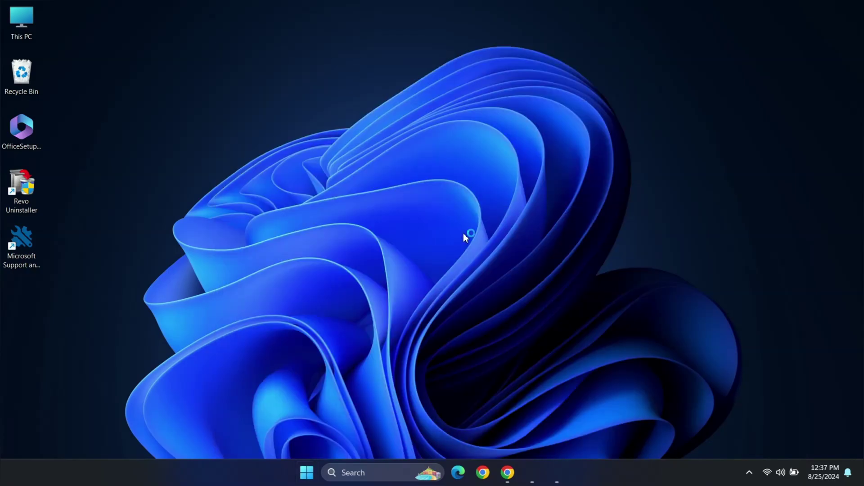
{"action": "type", "text": "word"}
{"action": "key", "text": "BackSpace"}
{"action": "key", "text": "BackSpace"}
{"action": "key", "text": "BackSpace"}
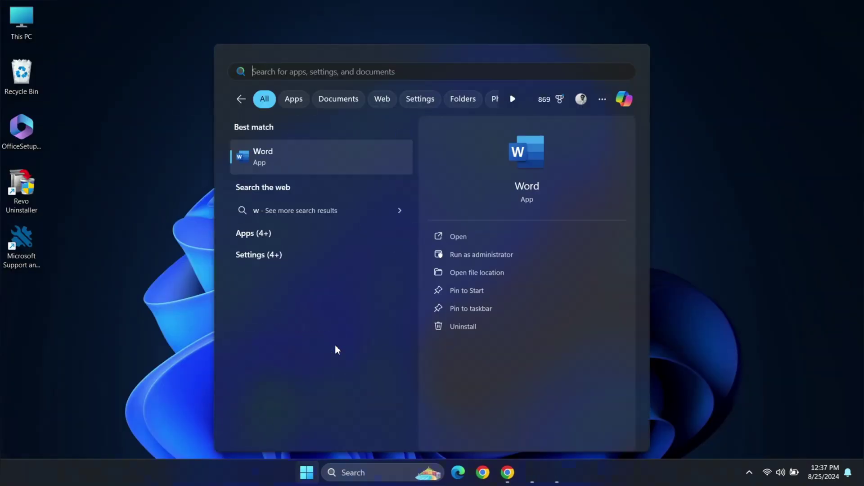
Step: Select 'Turn on Windows Defender Firewall' for private and public networks and apply with OK
{"action": "type", "text": "power"}
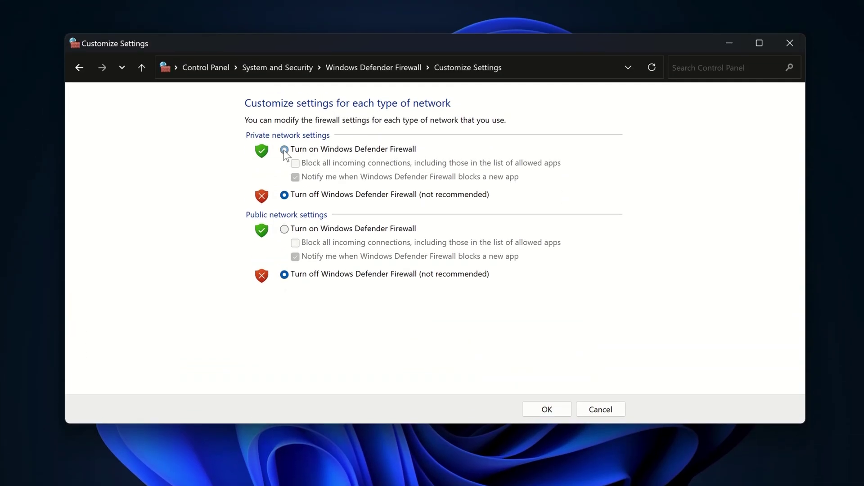
{"action": "left_click", "coordinate": [284, 149]}
{"action": "left_click", "coordinate": [288, 230]}
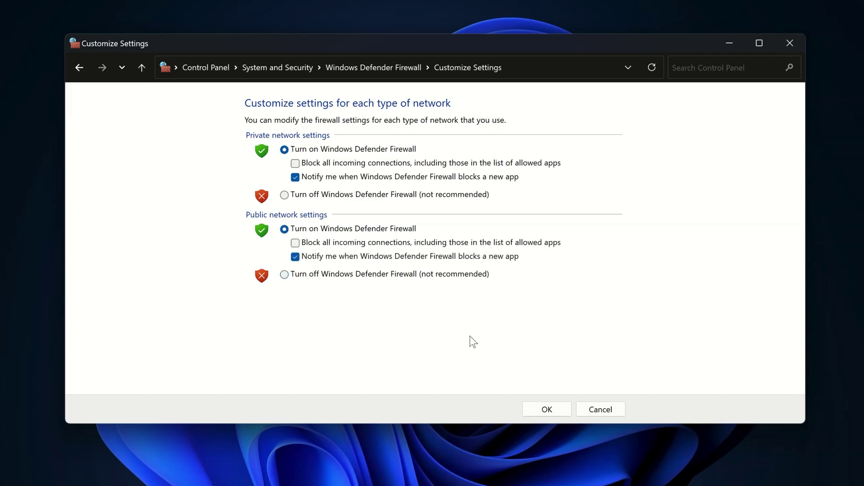
{"action": "left_click", "coordinate": [546, 410]}
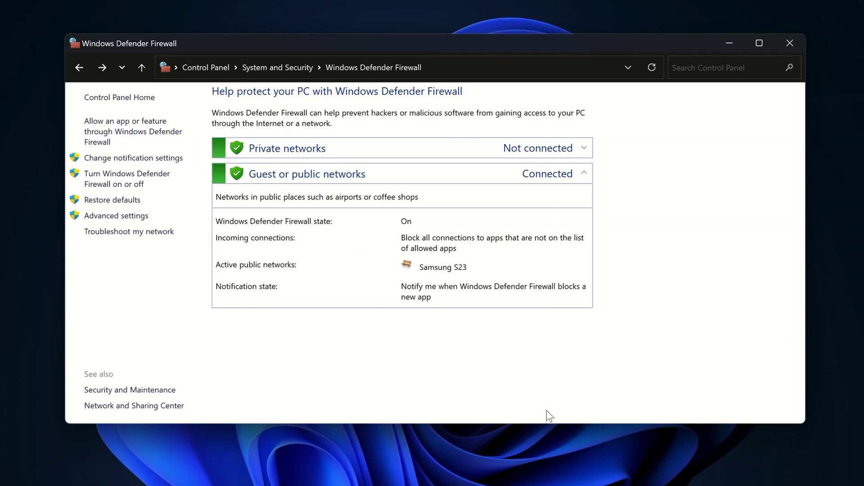